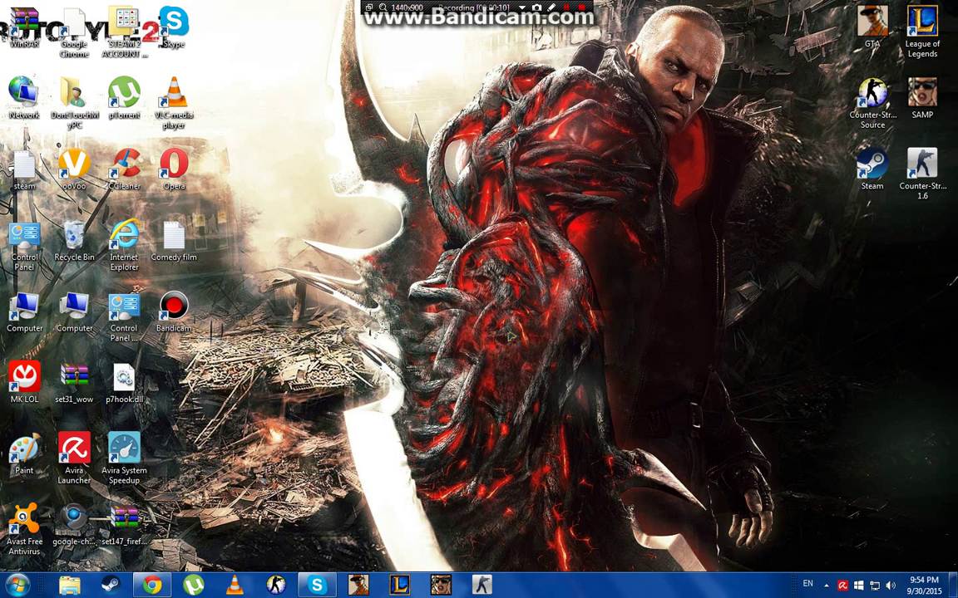
# Bring Chrome forward and open GameBanana's Mods > Skins listing
pyautogui.click(151, 586)
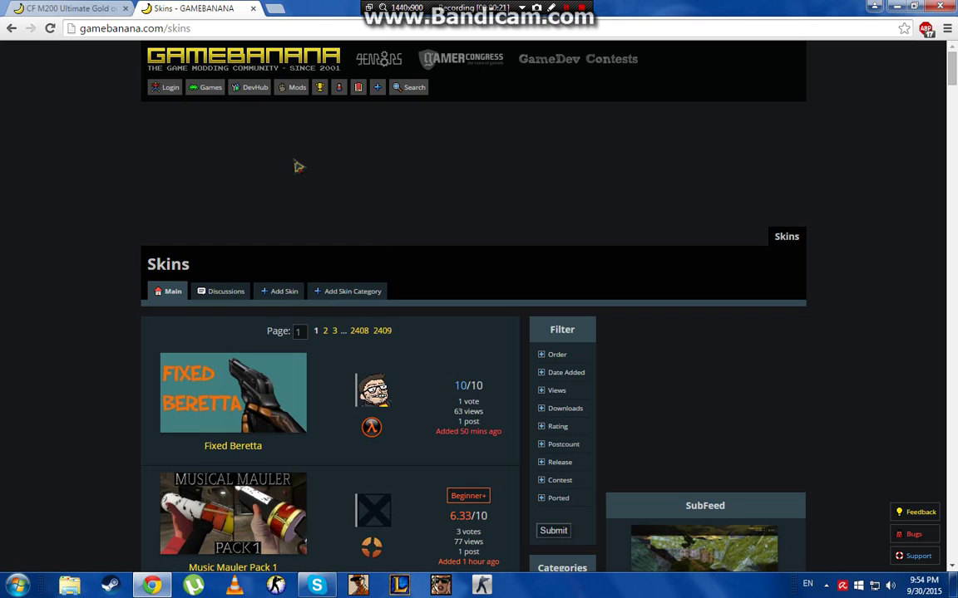
pyautogui.moveTo(205, 92)
pyautogui.moveTo(295, 91)
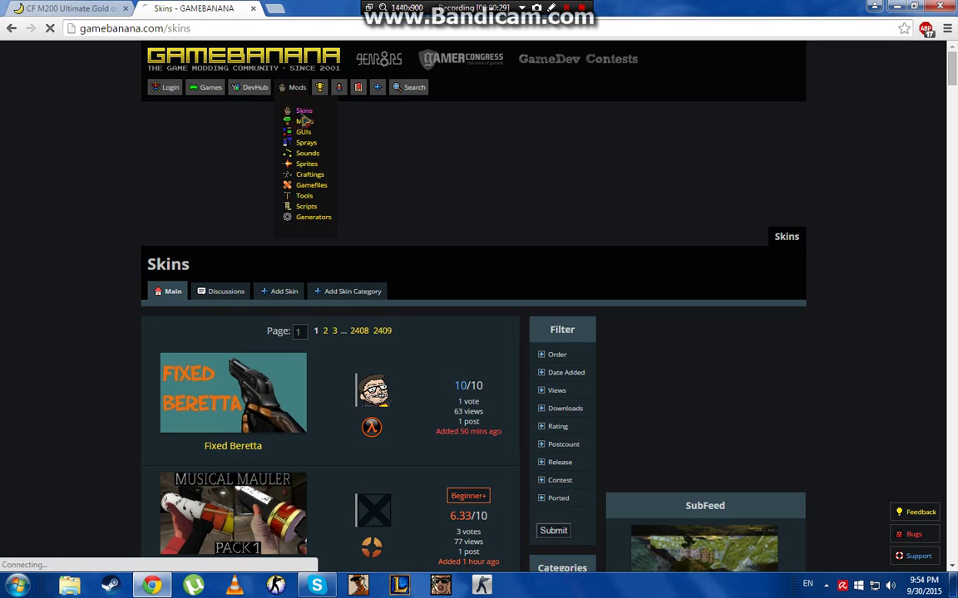
pyautogui.click(301, 112)
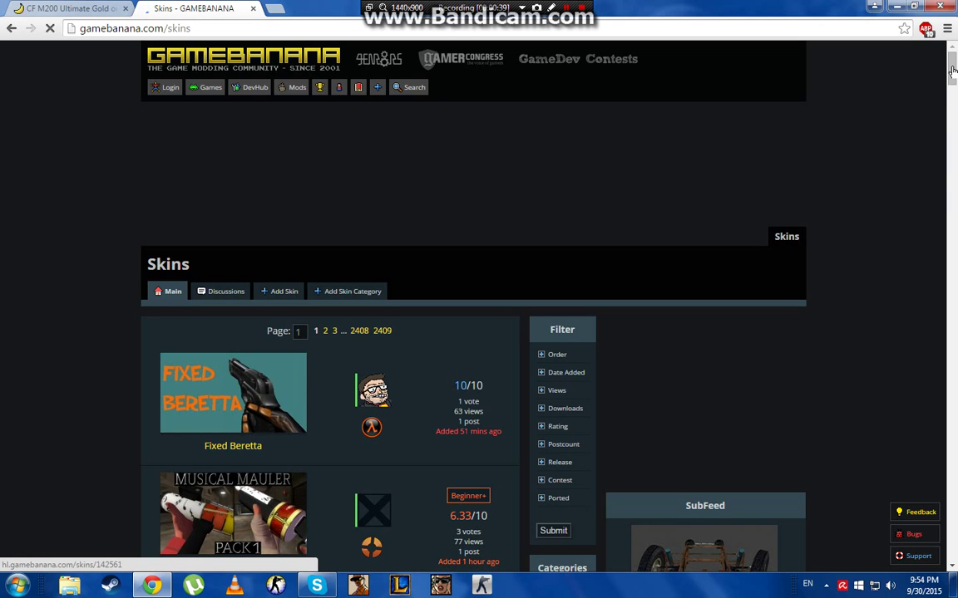
# Scroll down the Skins page to the game categories list showing Counter-Strike: Source
pyautogui.moveTo(953, 73); pyautogui.dragTo(953, 113)
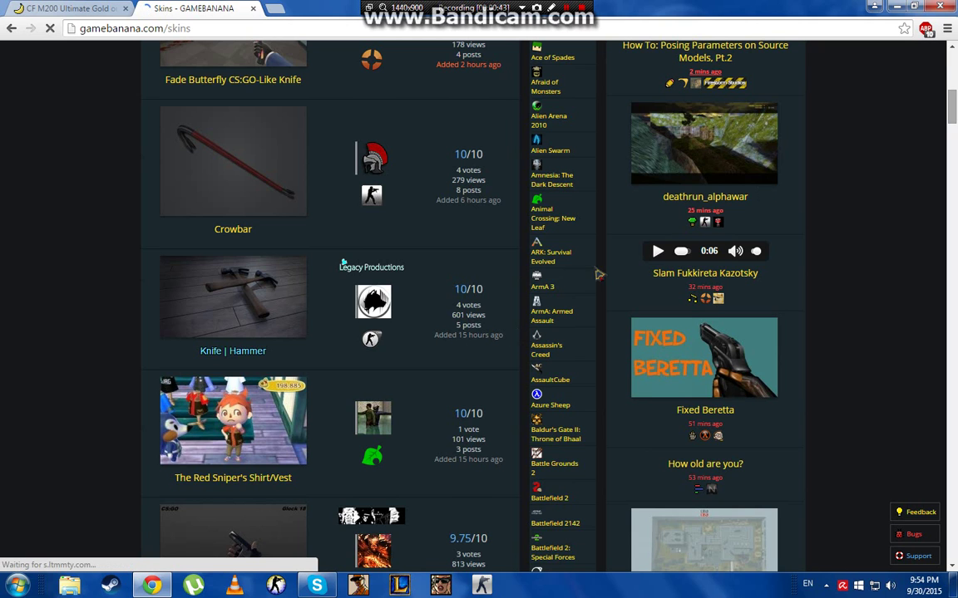
pyautogui.click(953, 120)
pyautogui.scroll(-3, 954, 142)
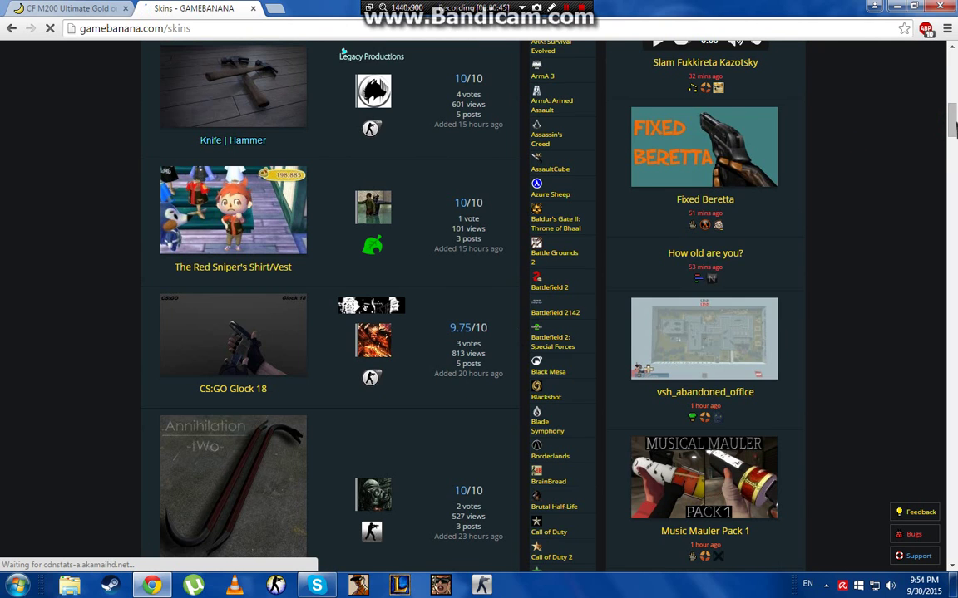
pyautogui.moveTo(955, 146); pyautogui.dragTo(955, 173)
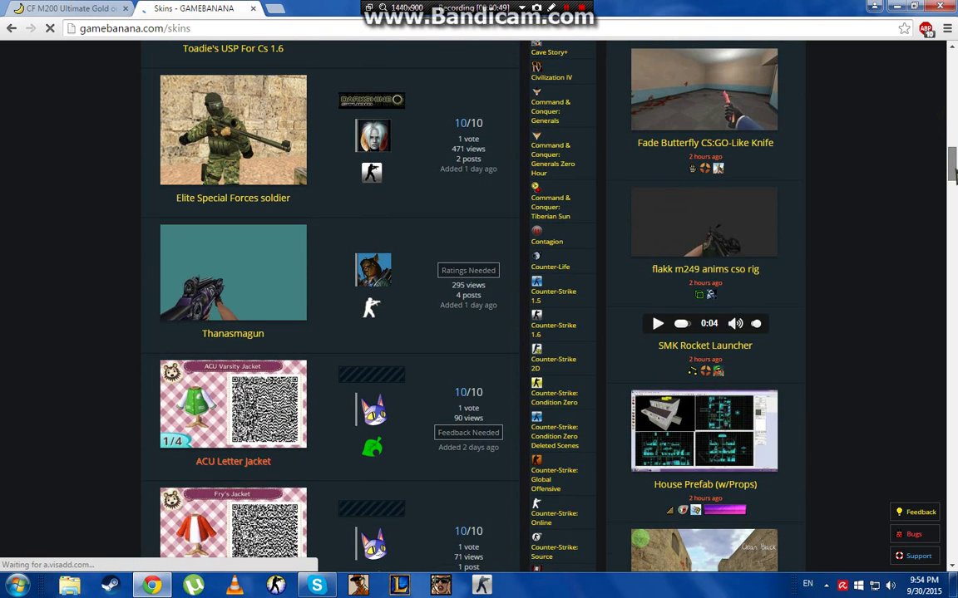
pyautogui.scroll(-1, 537, 540)
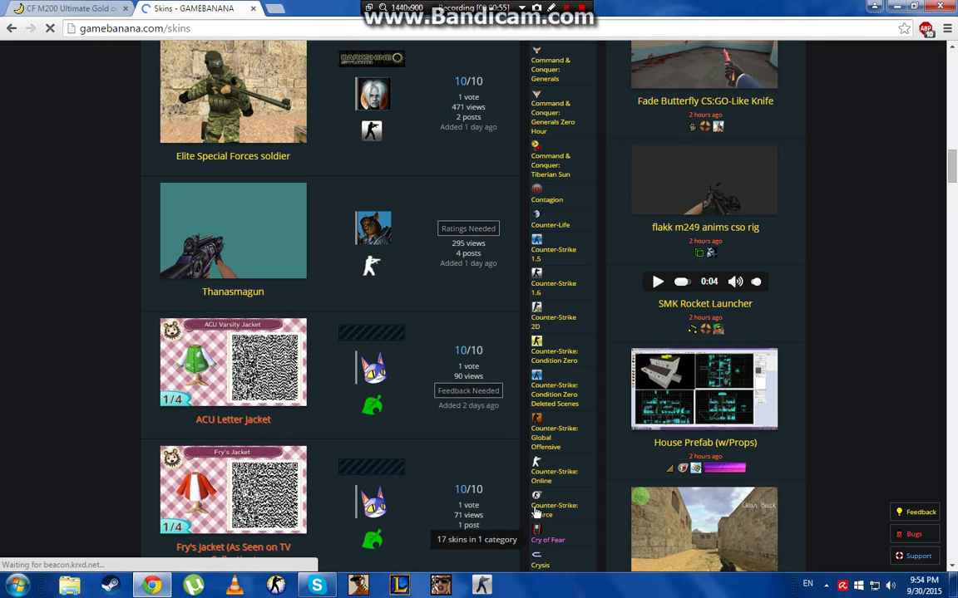
# Filter to Counter-Strike: Source skins and open the CF M200 Ultimate Gold download page
pyautogui.click(542, 515)
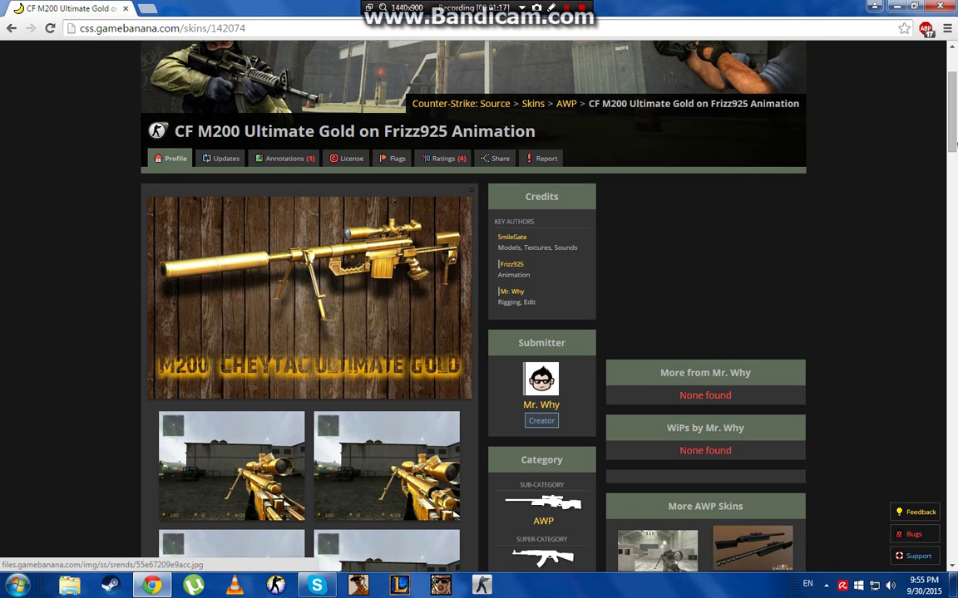
pyautogui.scroll(-4, 287, 503)
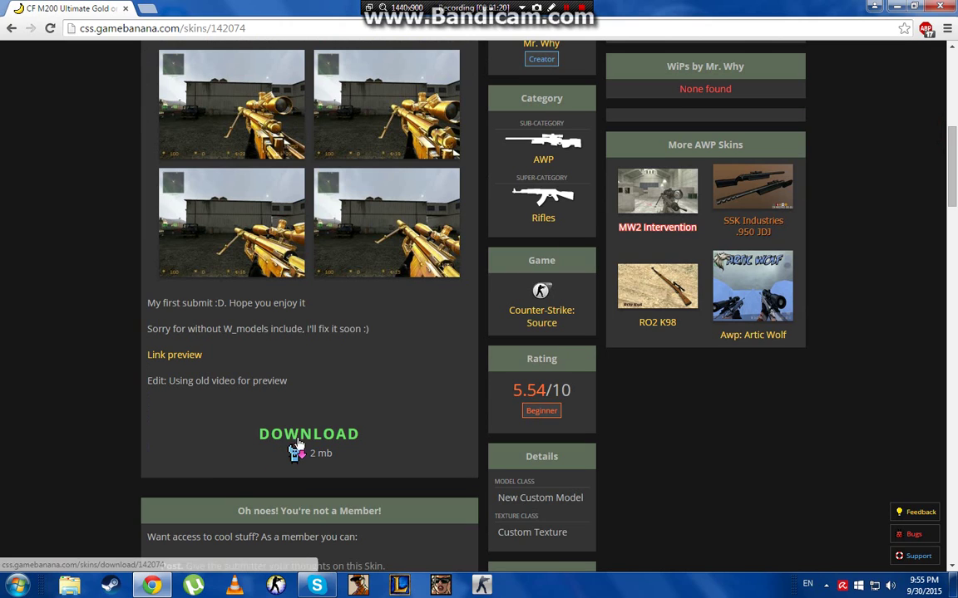
pyautogui.click(300, 441)
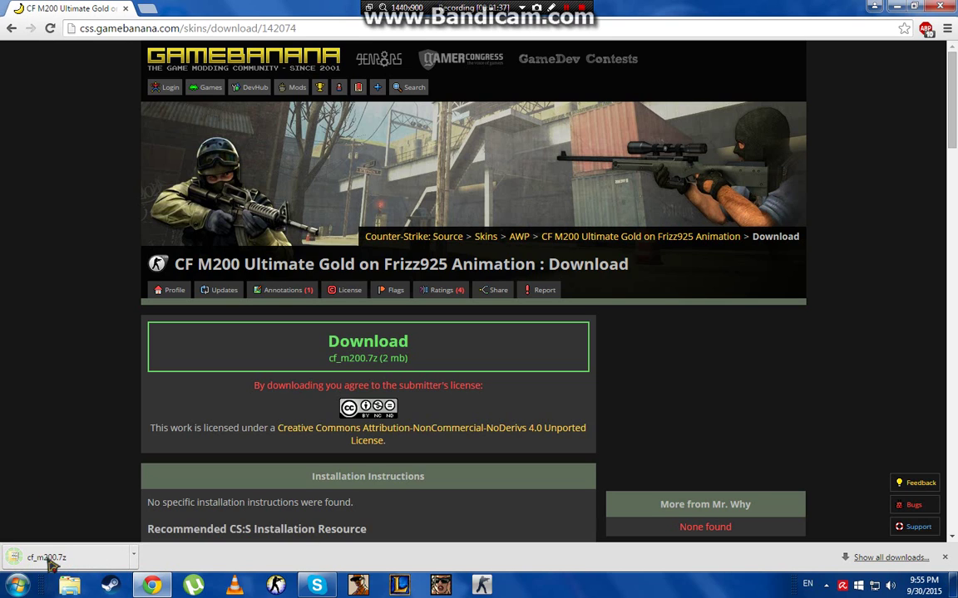
# Open the downloaded cf_m200.7z archive and close Chrome
pyautogui.click(33, 559)
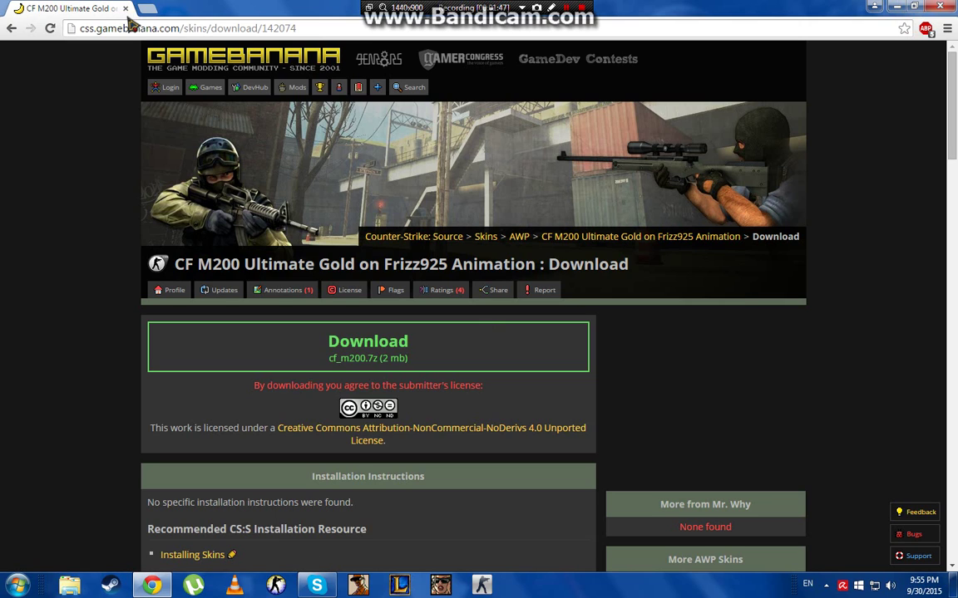
pyautogui.click(942, 8)
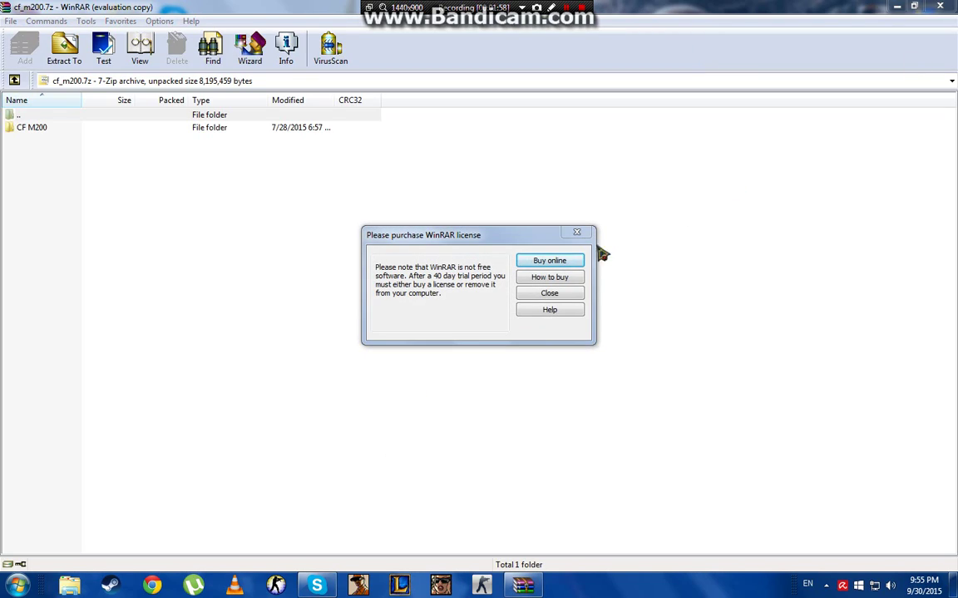
# Dismiss WinRAR's nag, open CF M200, select its materials, models, scripts and sound folders, then minimize
pyautogui.press('Escape')
pyautogui.doubleClick(823, 9)
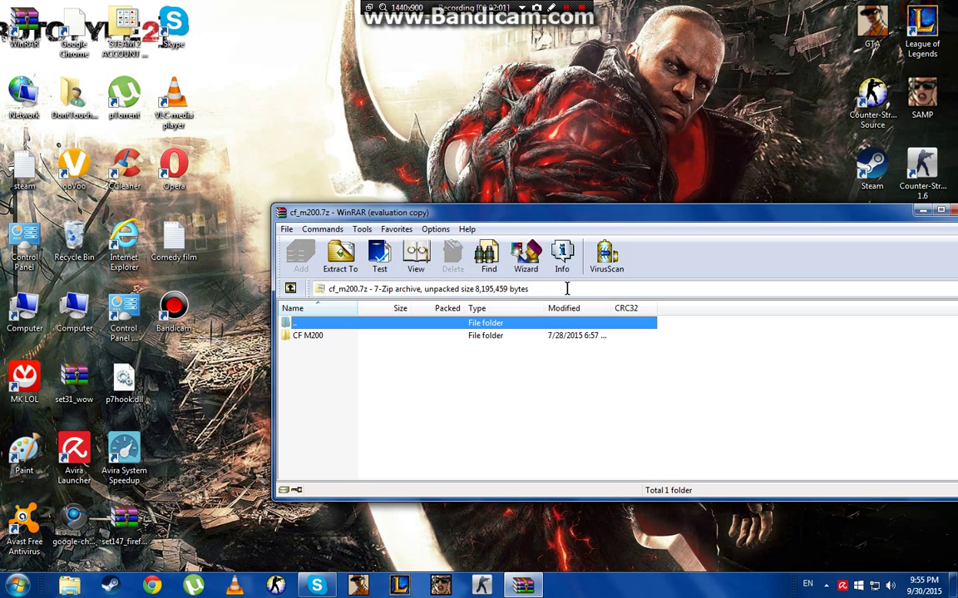
pyautogui.doubleClick(309, 335)
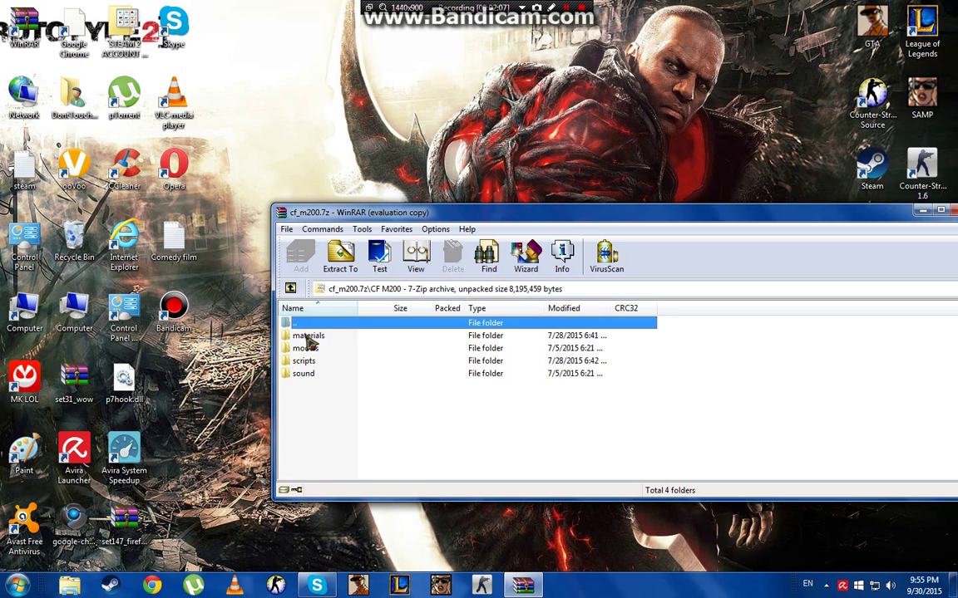
pyautogui.click(306, 337)
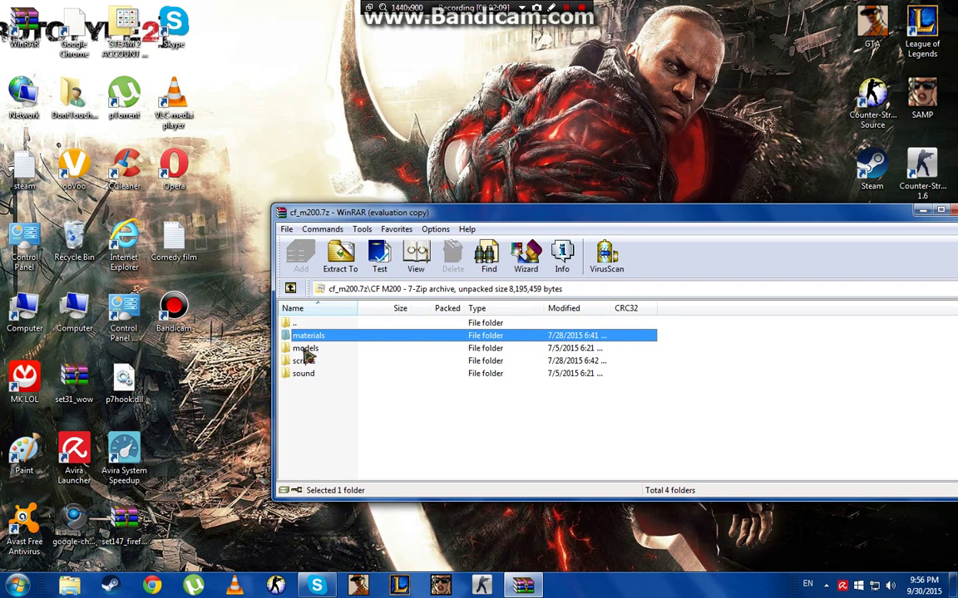
pyautogui.moveTo(310, 400); pyautogui.dragTo(303, 459)
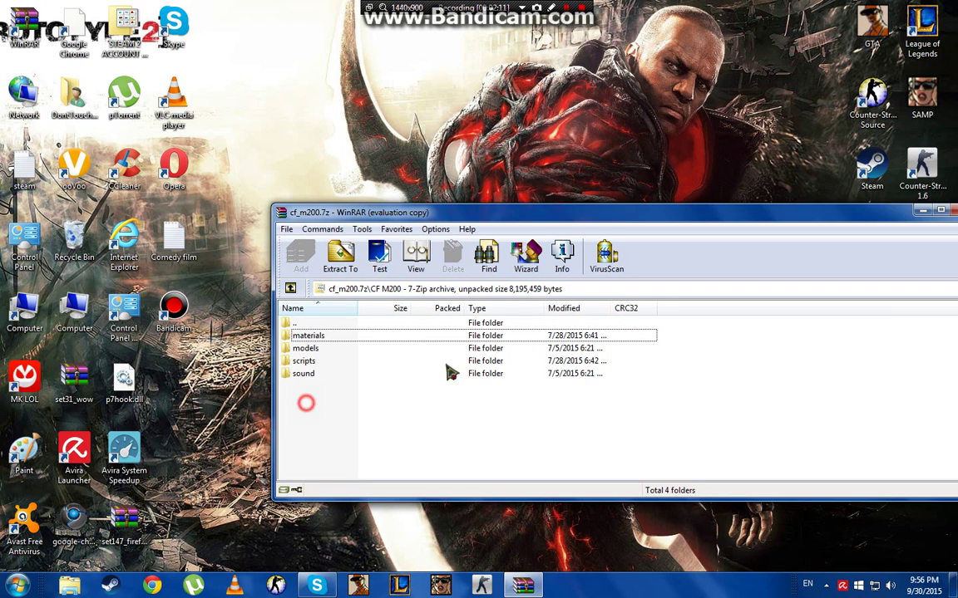
pyautogui.click(923, 210)
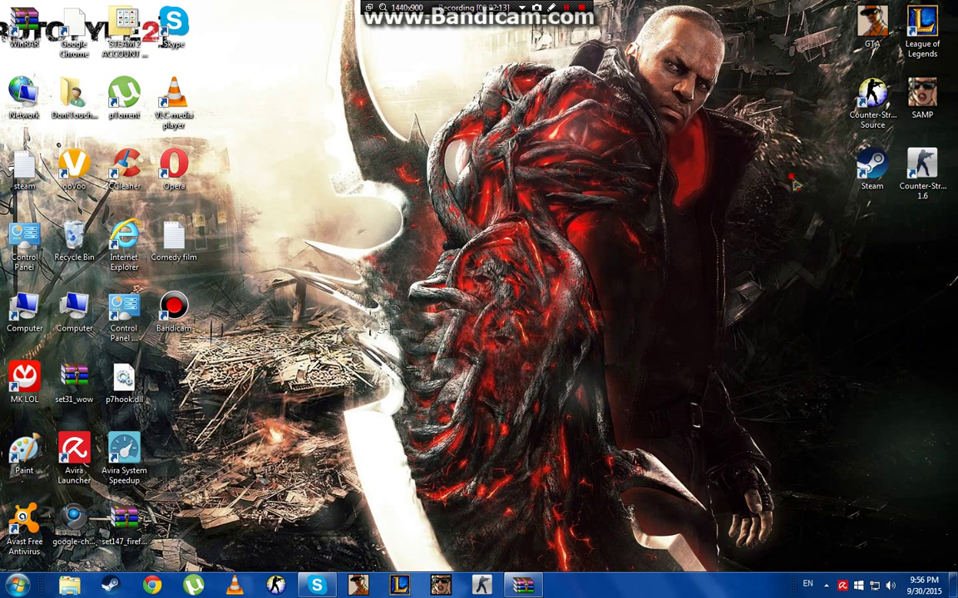
# Go to the Counter-Strike Source shortcut's file location and open its cstrike folder
pyautogui.doubleClick(870, 98)
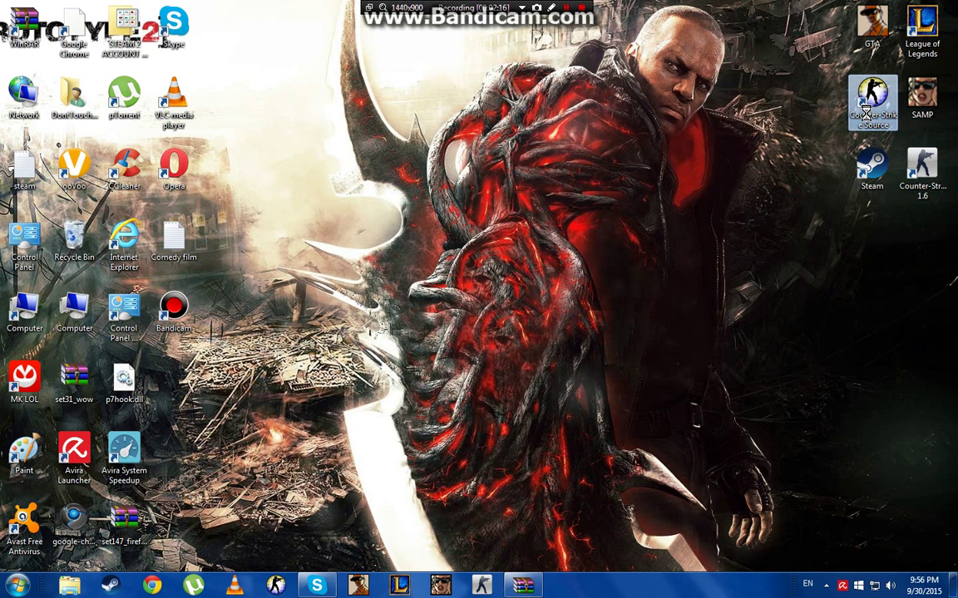
pyautogui.rightClick(865, 113)
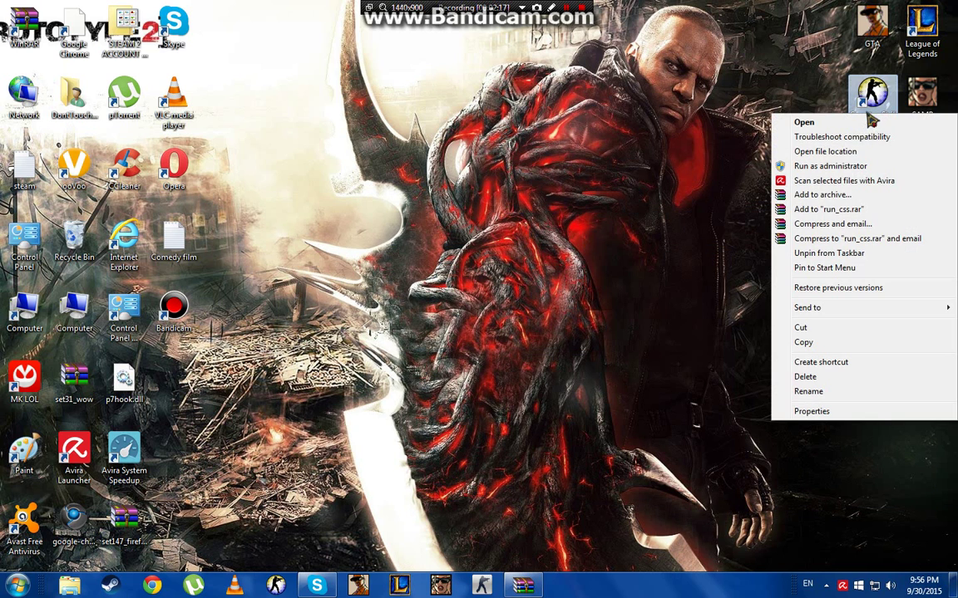
pyautogui.click(832, 153)
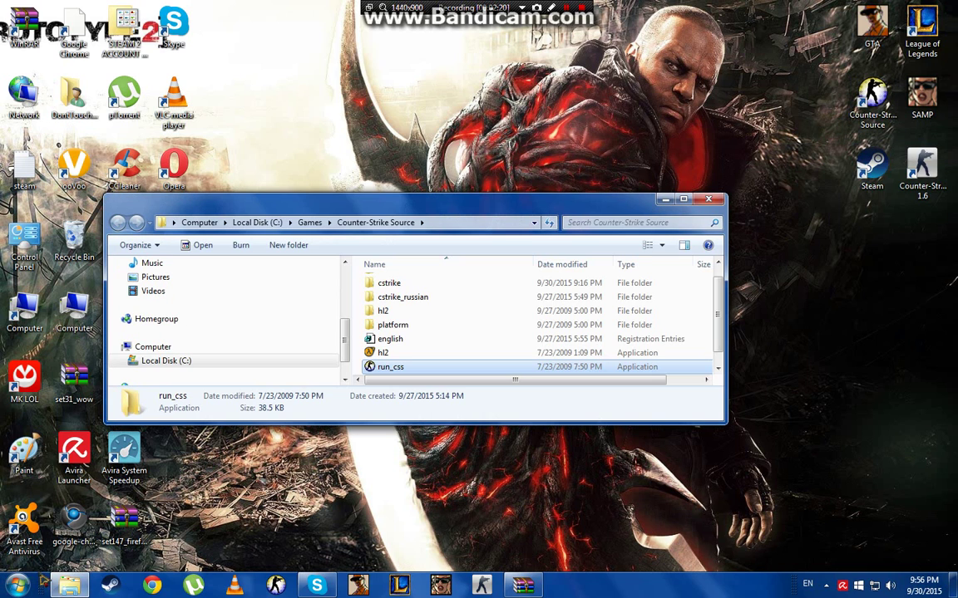
pyautogui.click(683, 200)
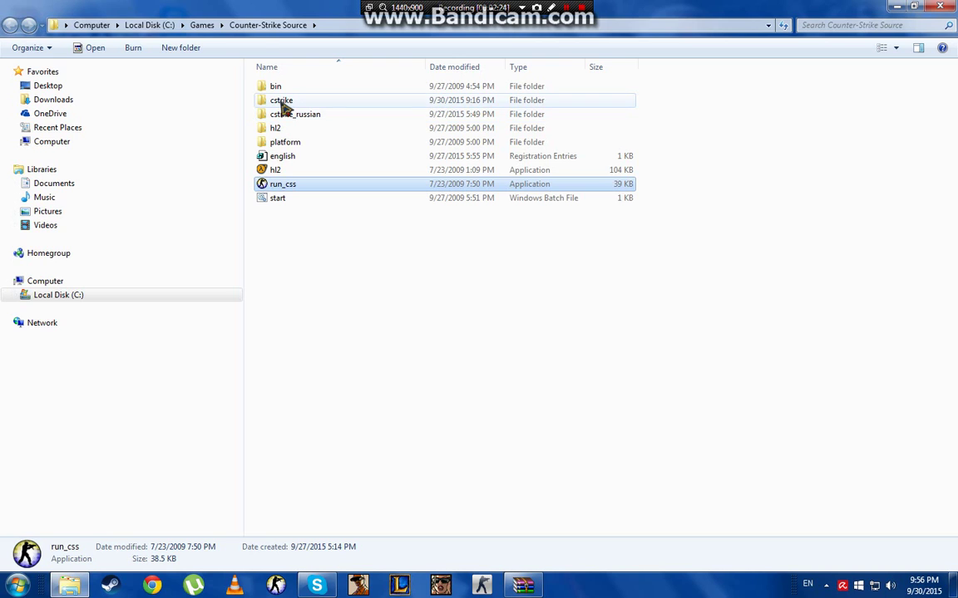
pyautogui.doubleClick(281, 101)
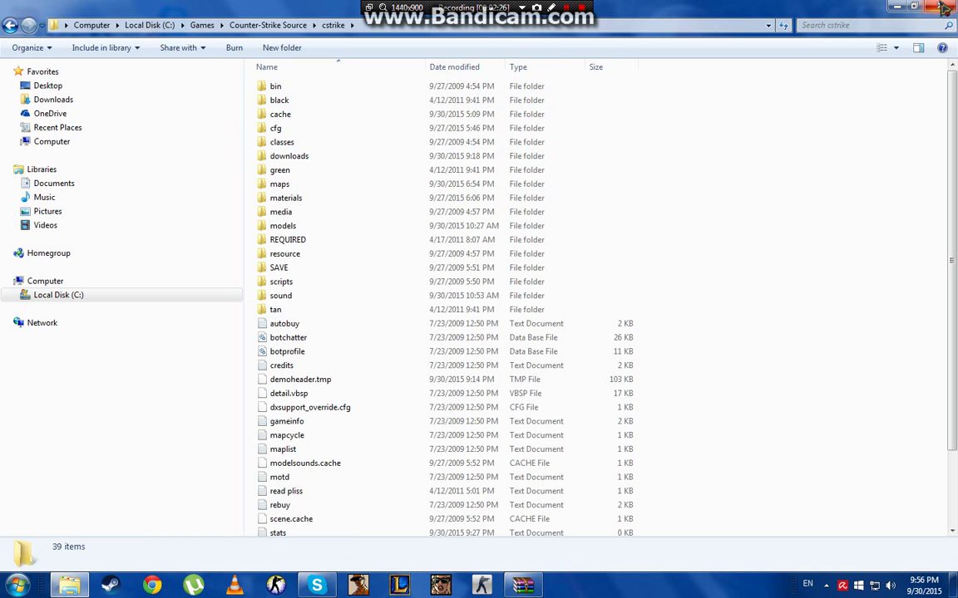
pyautogui.doubleClick(828, 10)
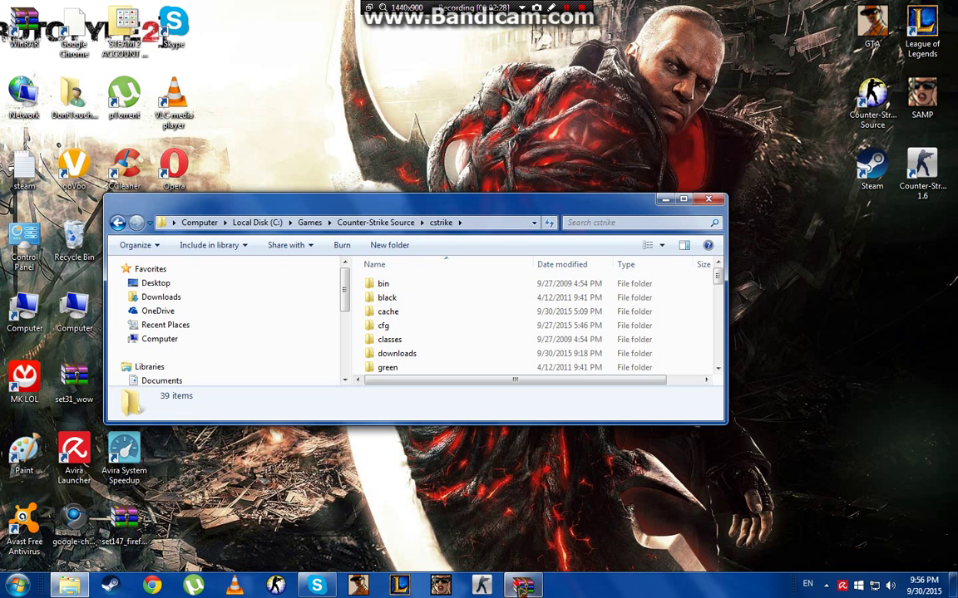
# Place the CF M200 archive beside cstrike and drag its four folders into cstrike
pyautogui.click(524, 586)
pyautogui.moveTo(404, 206); pyautogui.dragTo(668, 205)
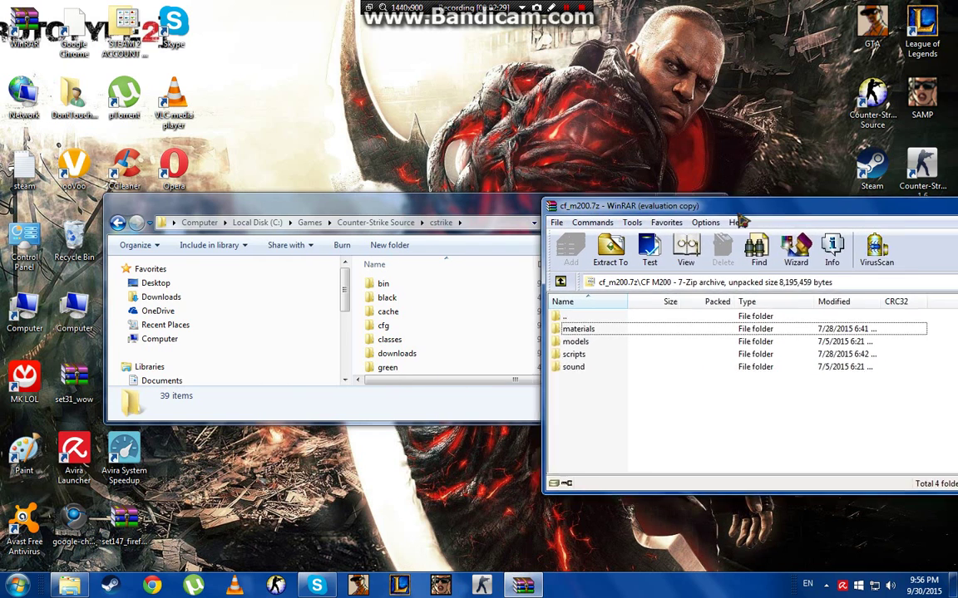
pyautogui.moveTo(739, 217); pyautogui.dragTo(812, 223)
pyautogui.moveTo(646, 406); pyautogui.dragTo(357, 329)
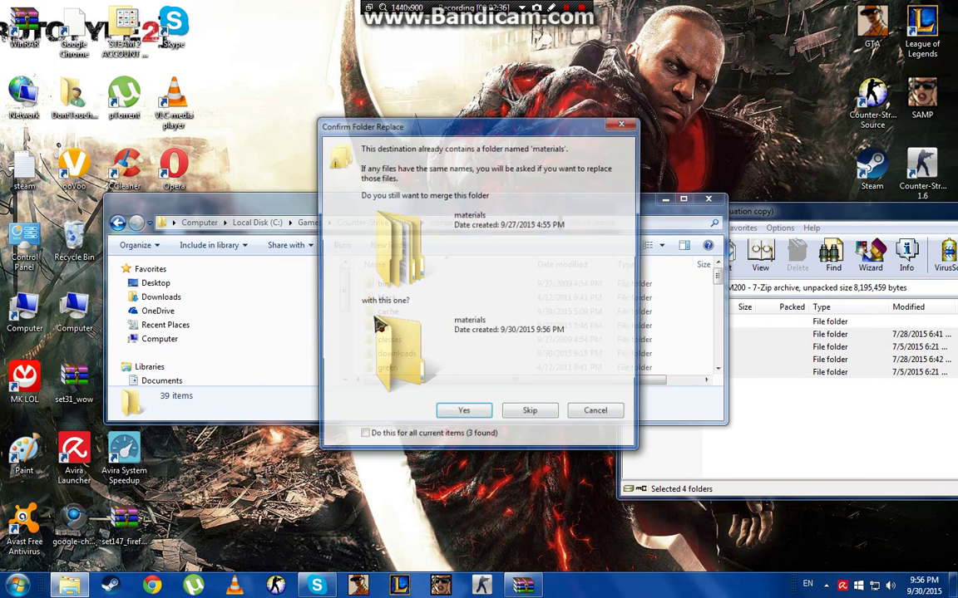
# Confirm merging the materials, models, scripts, sound, vgui, weapons and awp folders, replacing mod_textures.txt
pyautogui.click(463, 409)
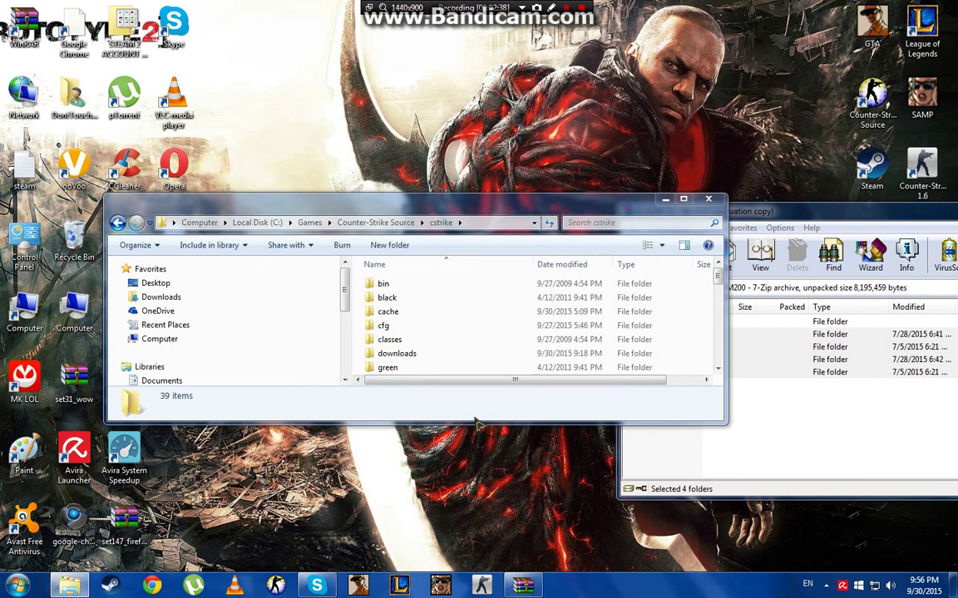
pyautogui.click(459, 412)
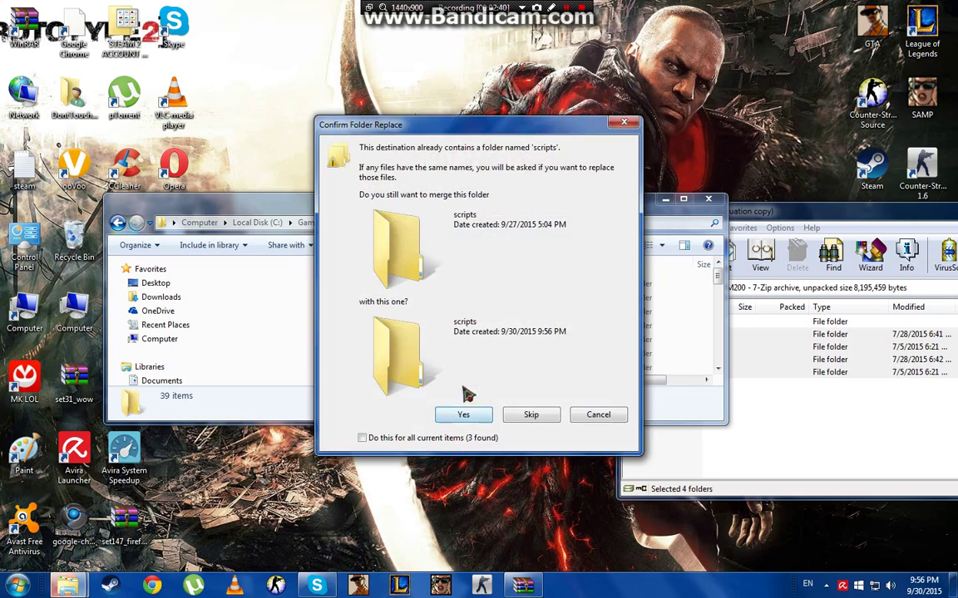
pyautogui.click(463, 413)
pyautogui.click(463, 412)
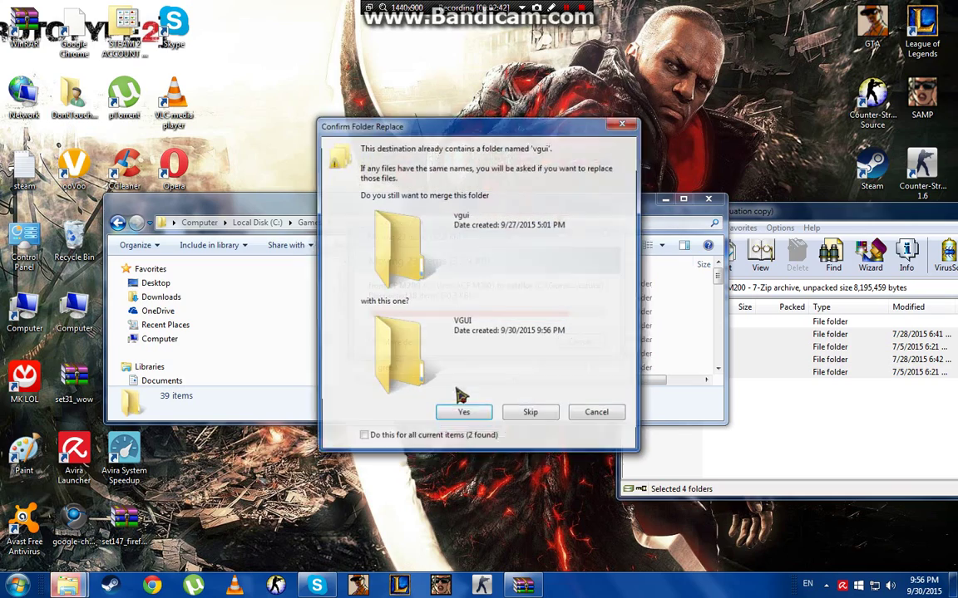
pyautogui.click(459, 413)
pyautogui.click(464, 414)
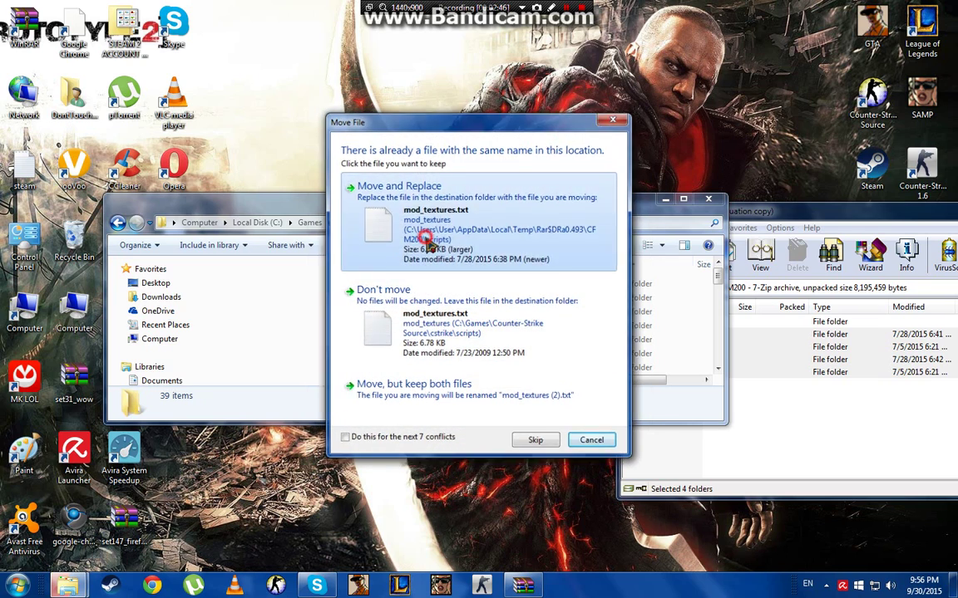
pyautogui.click(419, 241)
pyautogui.click(465, 419)
# Replace the conflicting AWP files, including awp.vtf and v_snip_awp.vvd, with the new versions
pyautogui.click(407, 206)
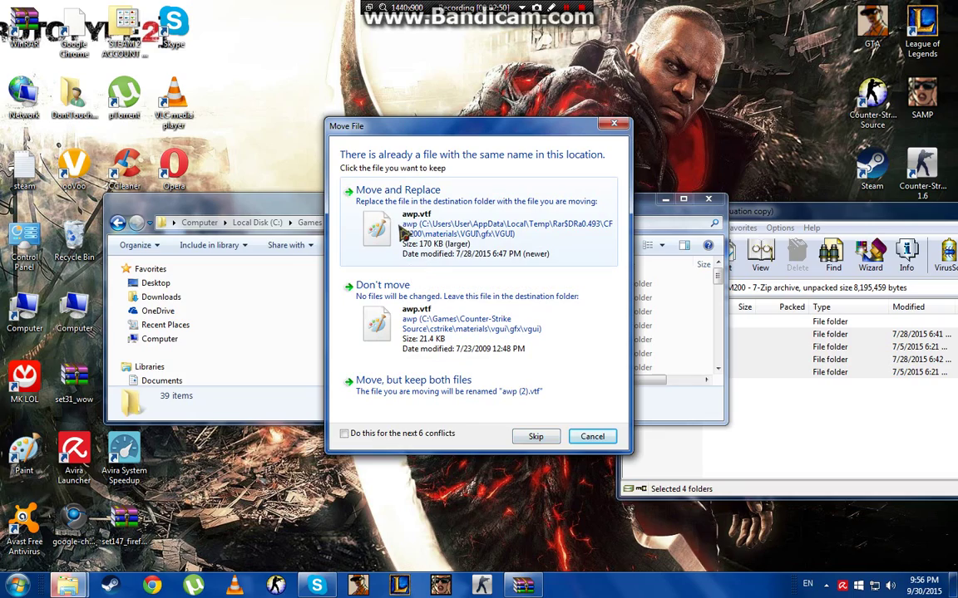
pyautogui.click(406, 234)
pyautogui.click(406, 235)
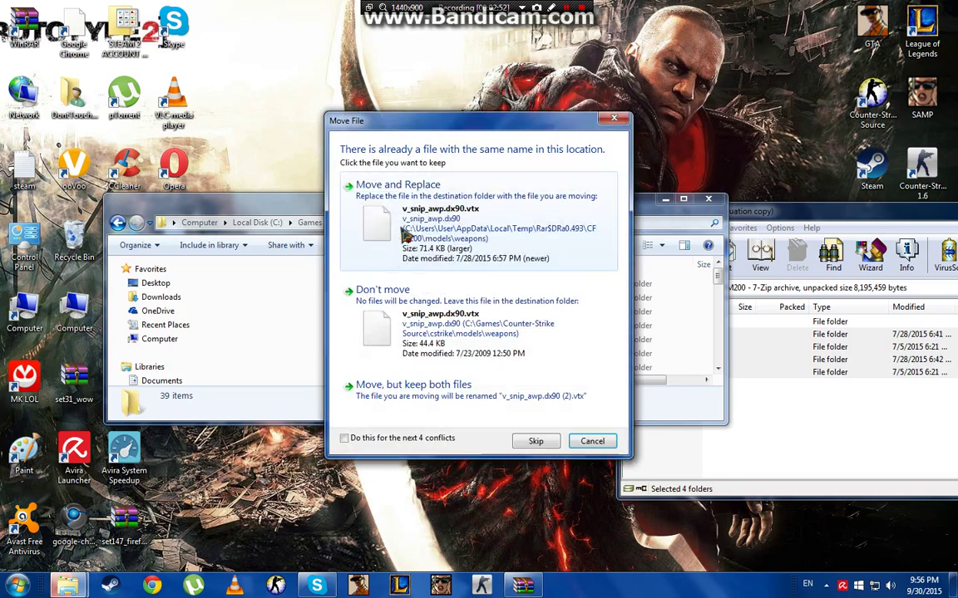
pyautogui.click(406, 235)
pyautogui.click(405, 236)
pyautogui.click(406, 235)
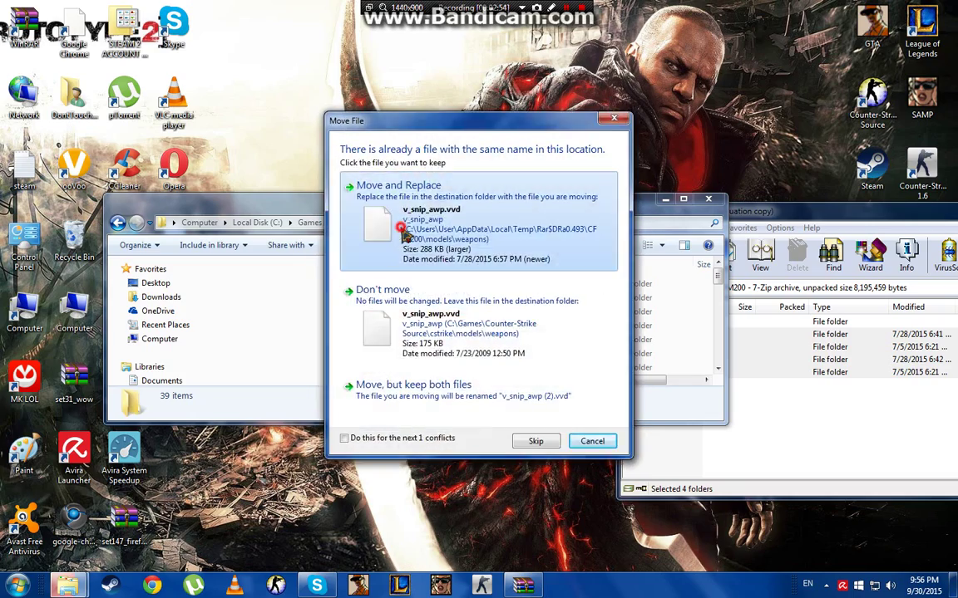
pyautogui.click(406, 235)
pyautogui.click(405, 235)
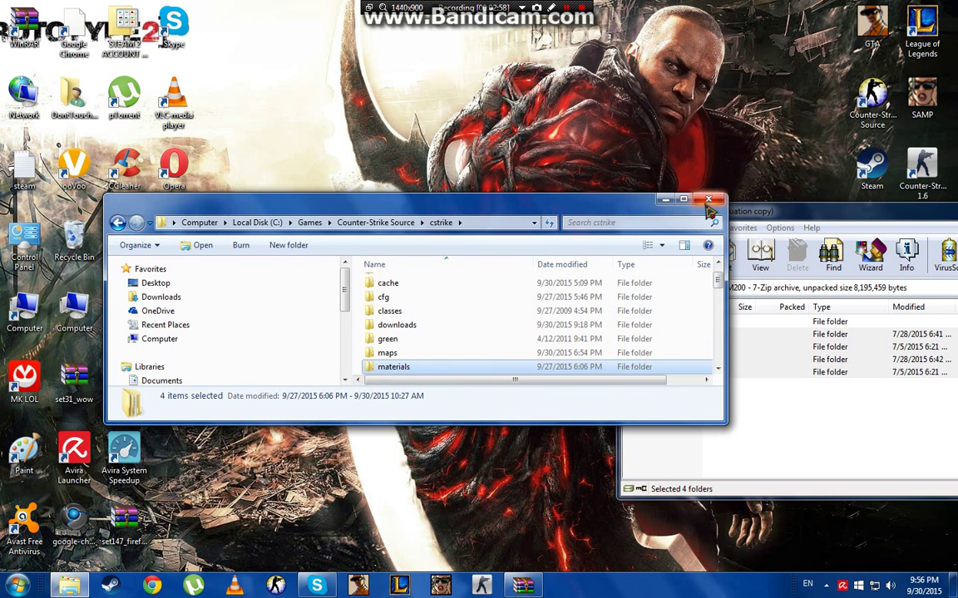
# Close the CF M200 archive, then maximize the cstrike window to check it and close it
pyautogui.moveTo(752, 211); pyautogui.dragTo(581, 193)
pyautogui.moveTo(777, 162); pyautogui.dragTo(613, 169)
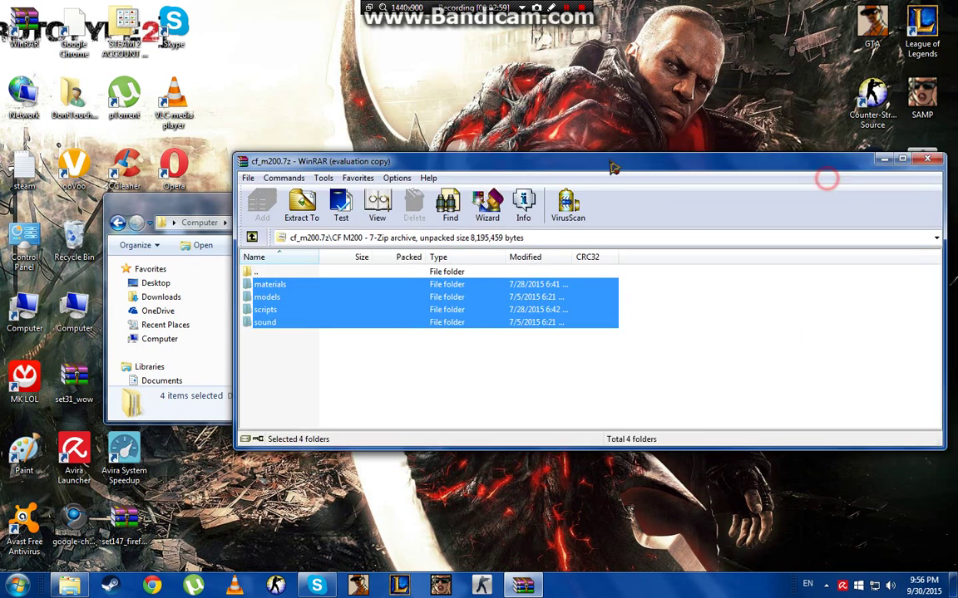
pyautogui.click(813, 145)
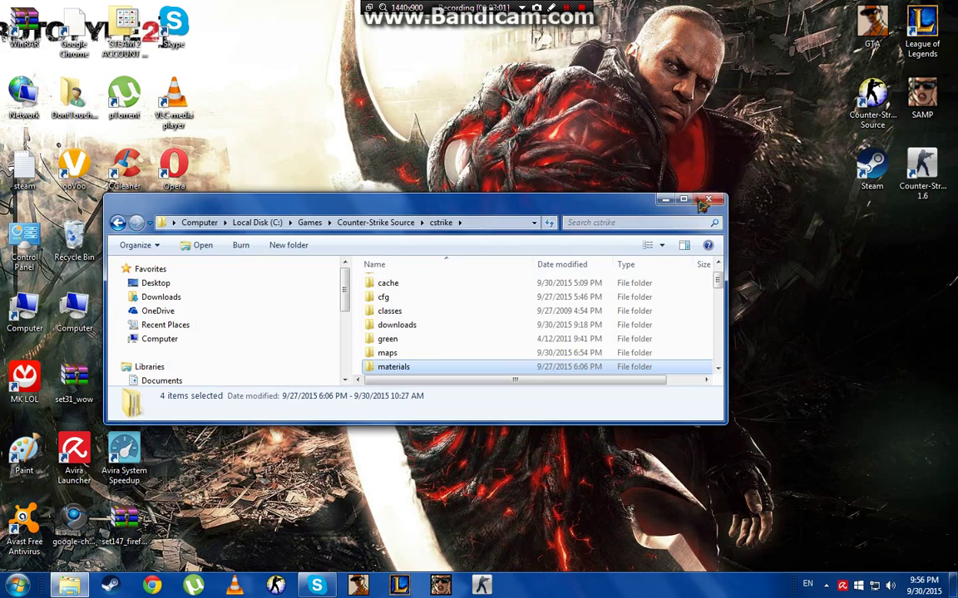
pyautogui.click(684, 200)
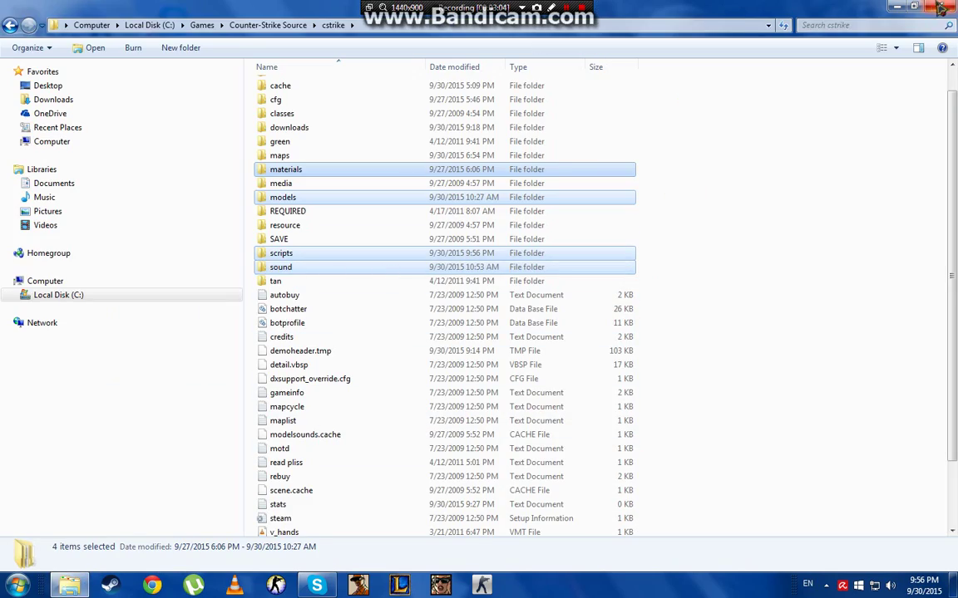
pyautogui.click(943, 10)
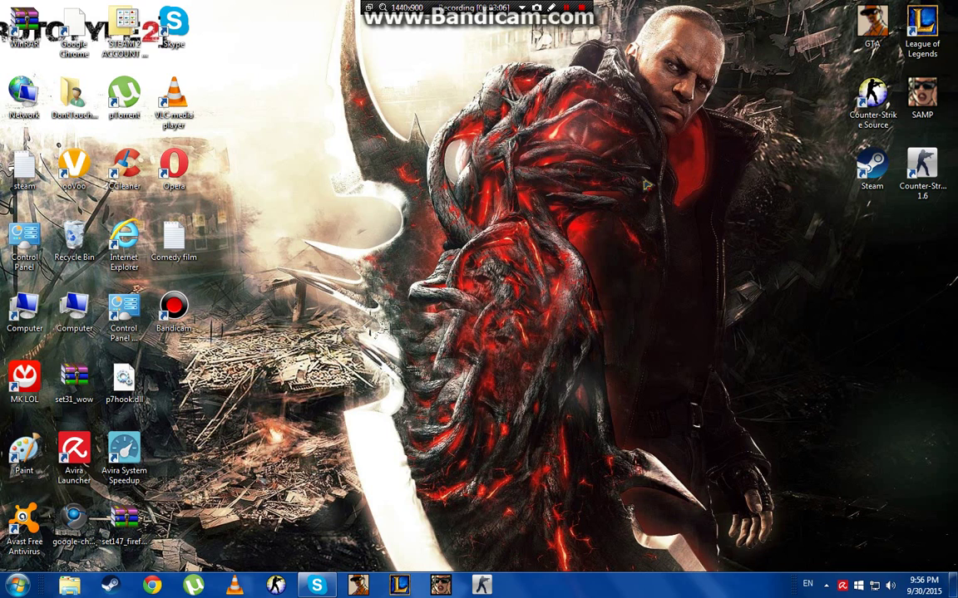